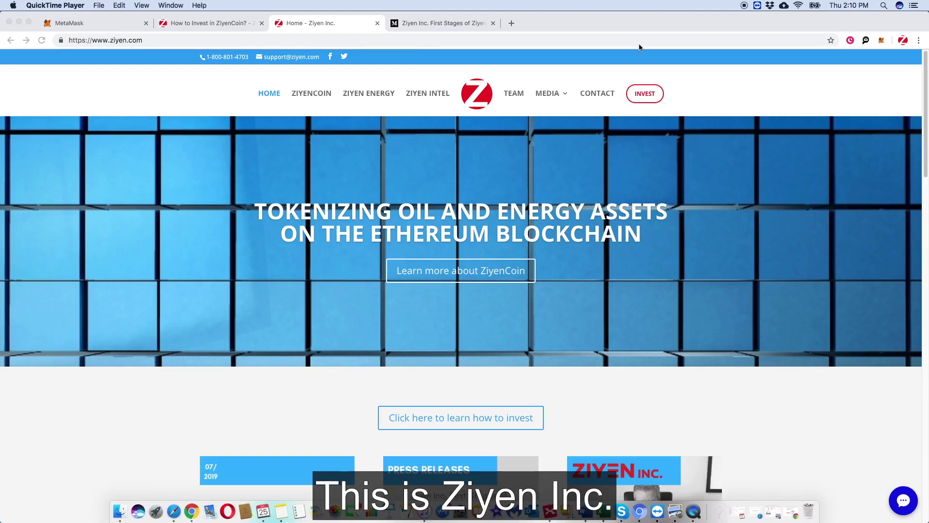
# Step: Open the How to Invest in ZiyenCoin page from the site's INVEST menu
pyautogui.scroll(-5, 510, 327)
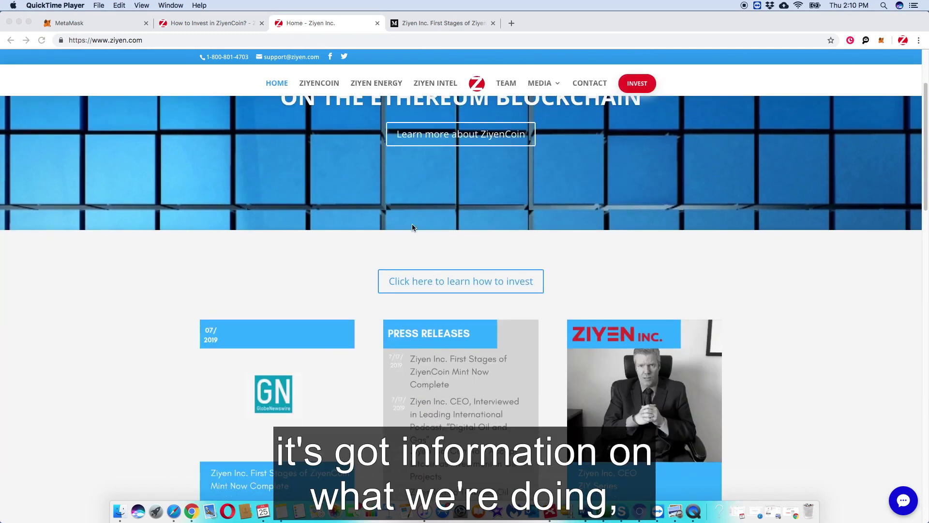
pyautogui.scroll(5, 385, 369)
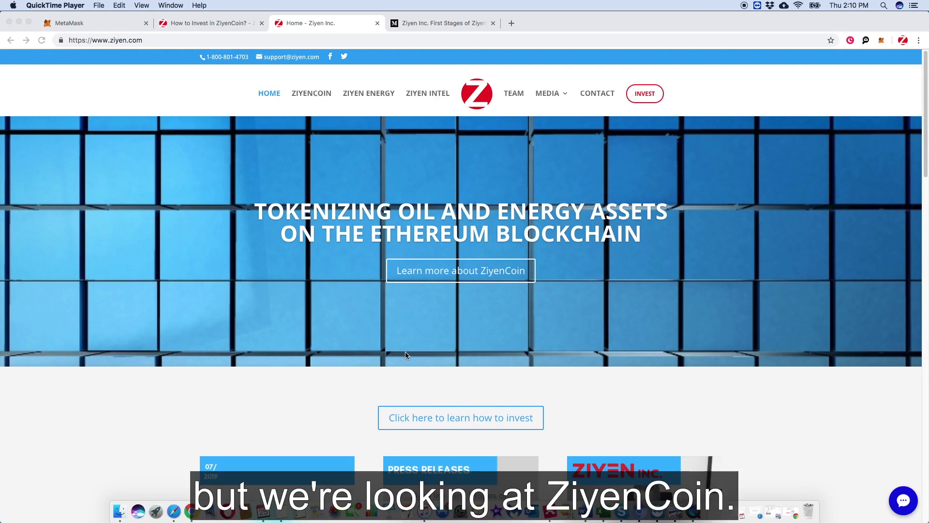
pyautogui.click(645, 97)
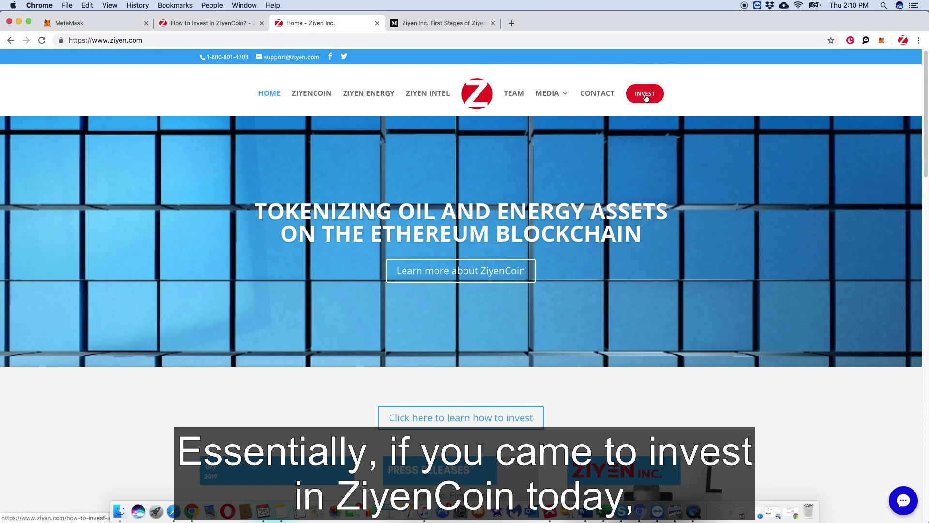
pyautogui.click(645, 97)
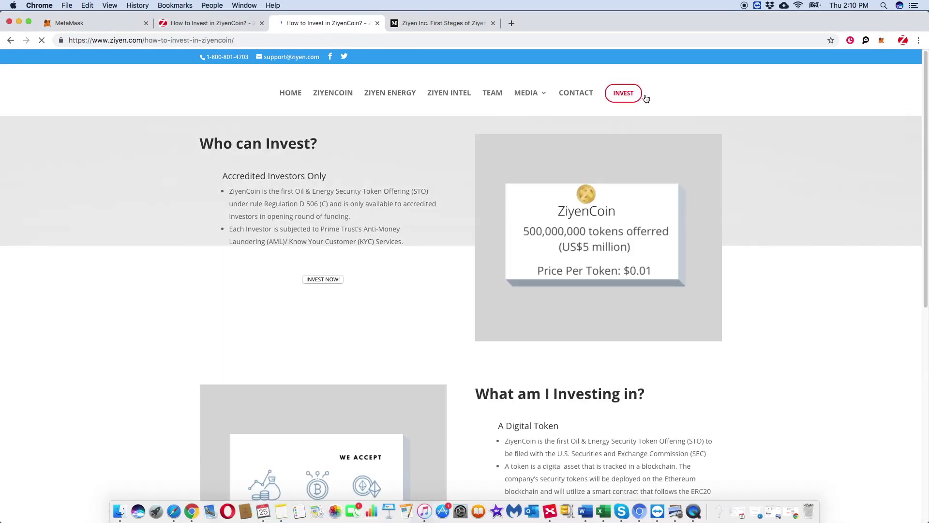
# Step: Highlight the 'Accredited Investors Only' requirement on the invest page
pyautogui.scroll(-2, 282, 410)
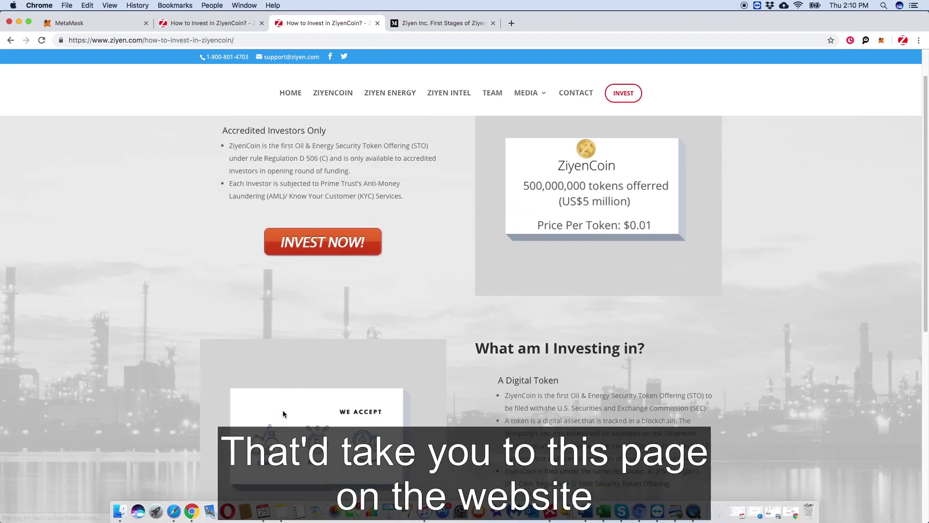
pyautogui.scroll(2, 283, 410)
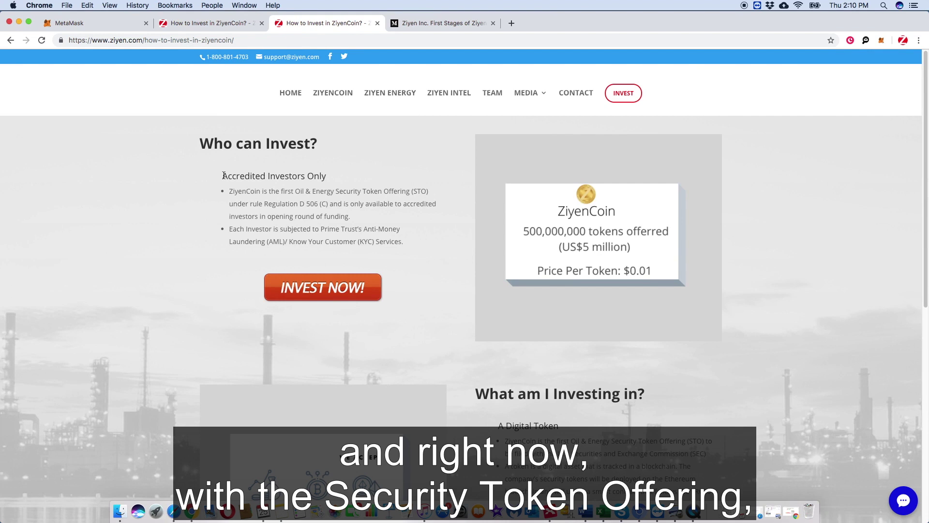
pyautogui.moveTo(223, 175); pyautogui.dragTo(327, 177)
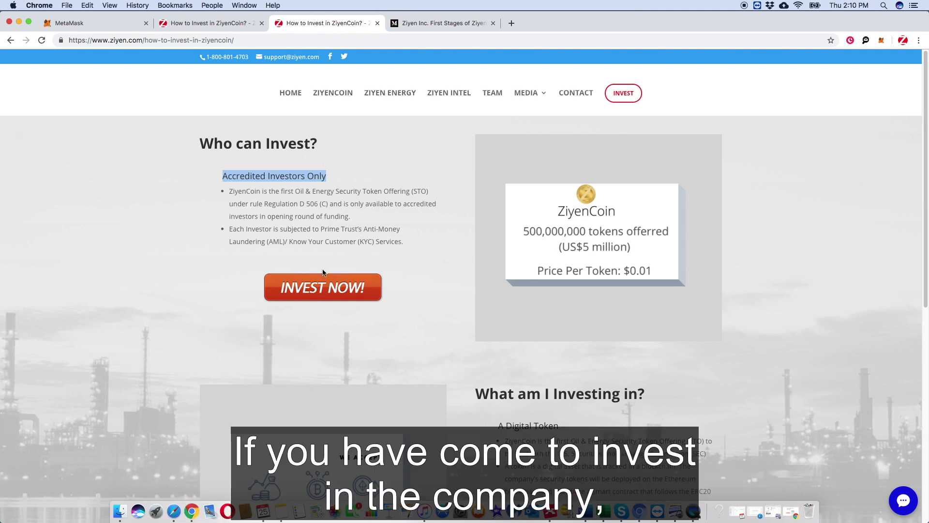
# Step: Open the Investment Information form and enter a $1,000 investment amount
pyautogui.click(322, 289)
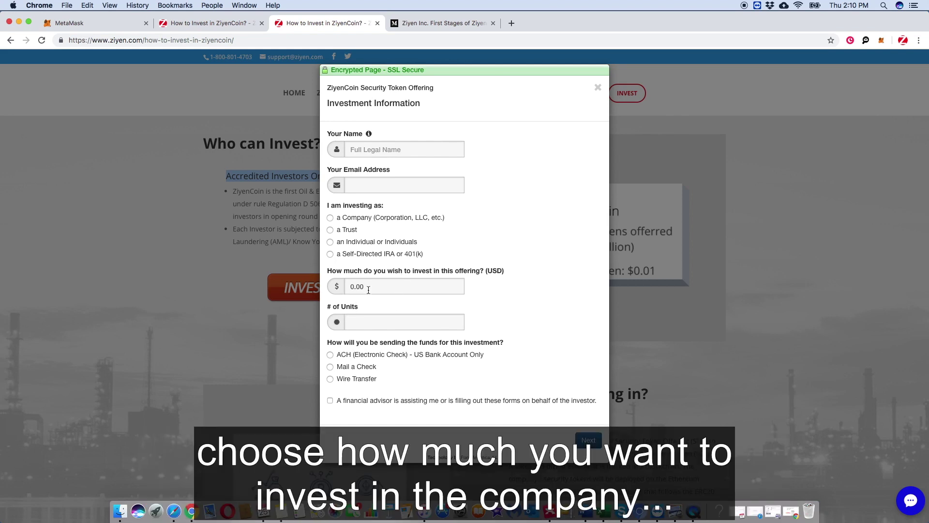
pyautogui.click(368, 290)
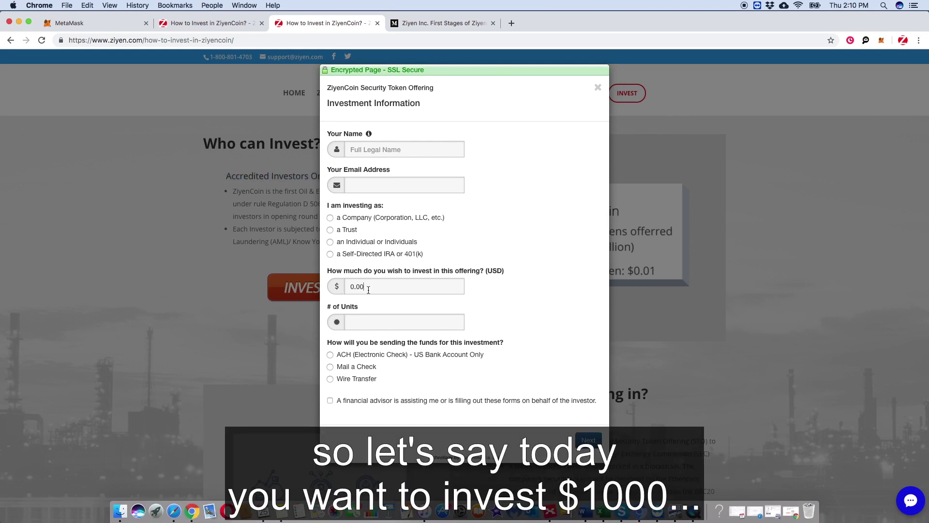
pyautogui.write('1000')
pyautogui.press('BackSpace')
pyautogui.press('BackSpace')
pyautogui.press('BackSpace')
pyautogui.write('100')
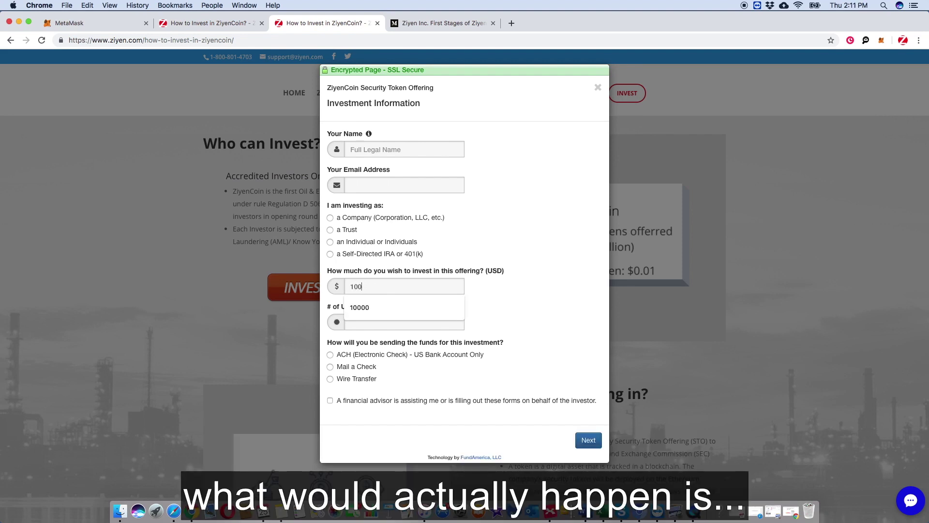
pyautogui.press('Return')
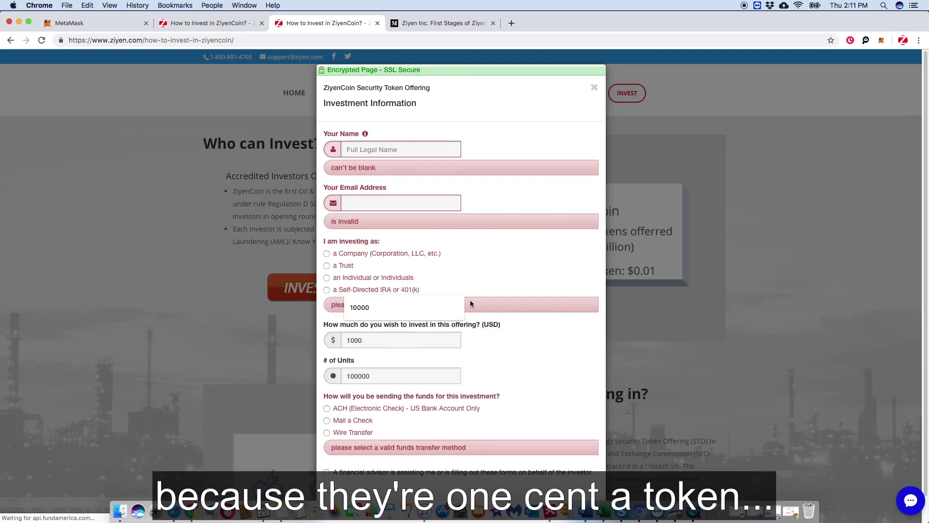
pyautogui.click(501, 381)
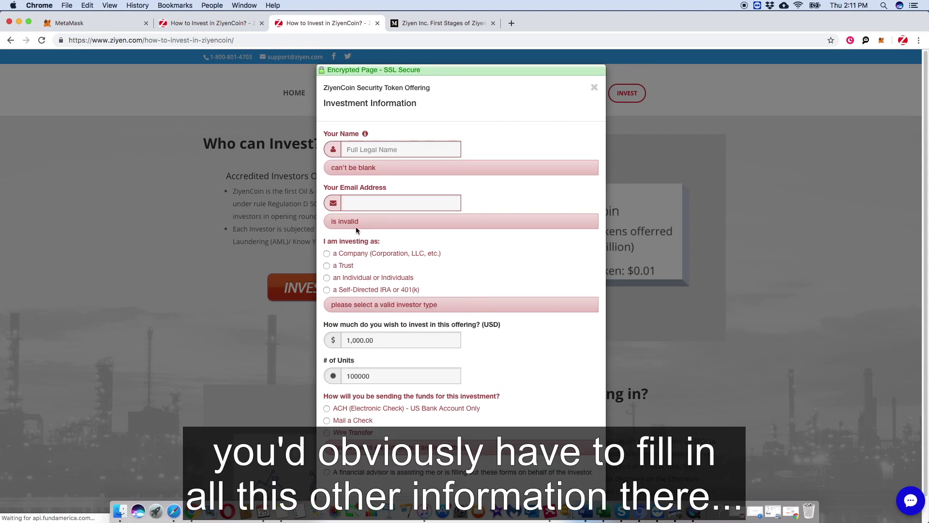
# Step: Point out the calculated 100000 units, then close the investment form
pyautogui.scroll(-1, 341, 370)
pyautogui.click(357, 350)
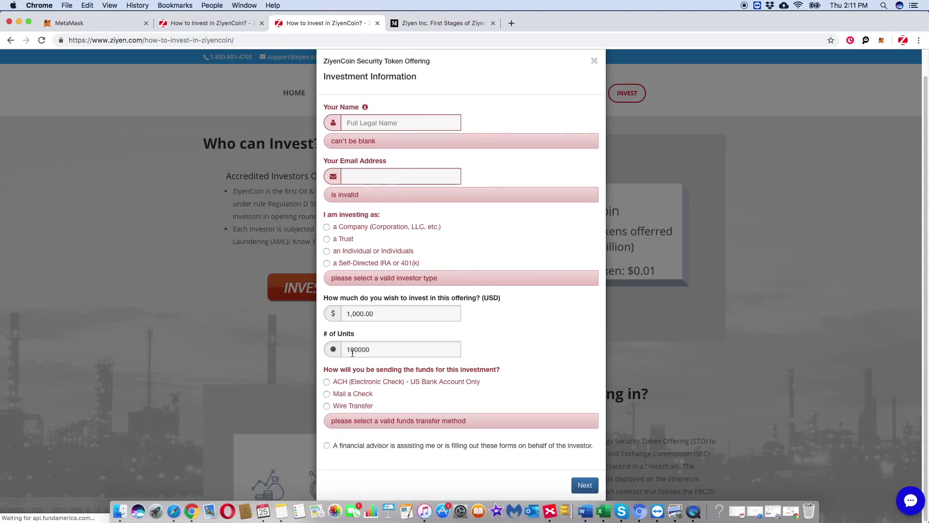
pyautogui.scroll(1, 624, 75)
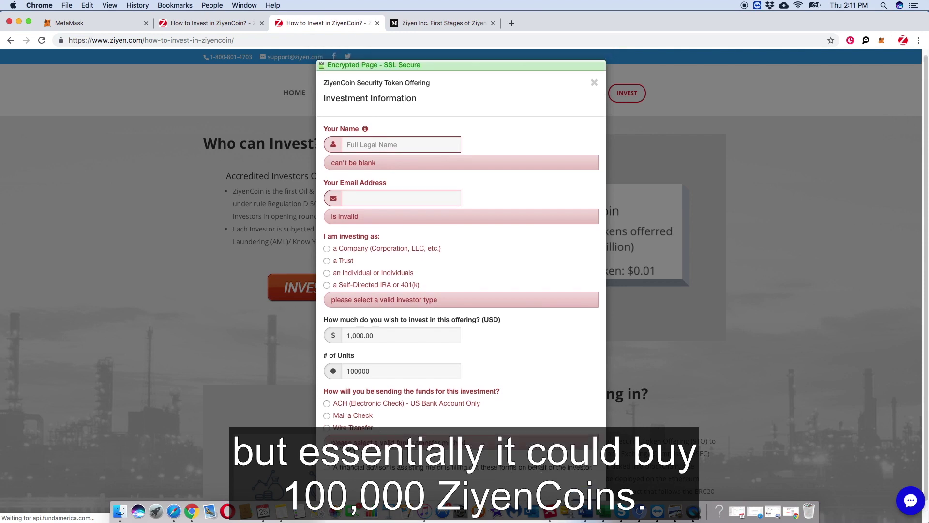
pyautogui.click(594, 88)
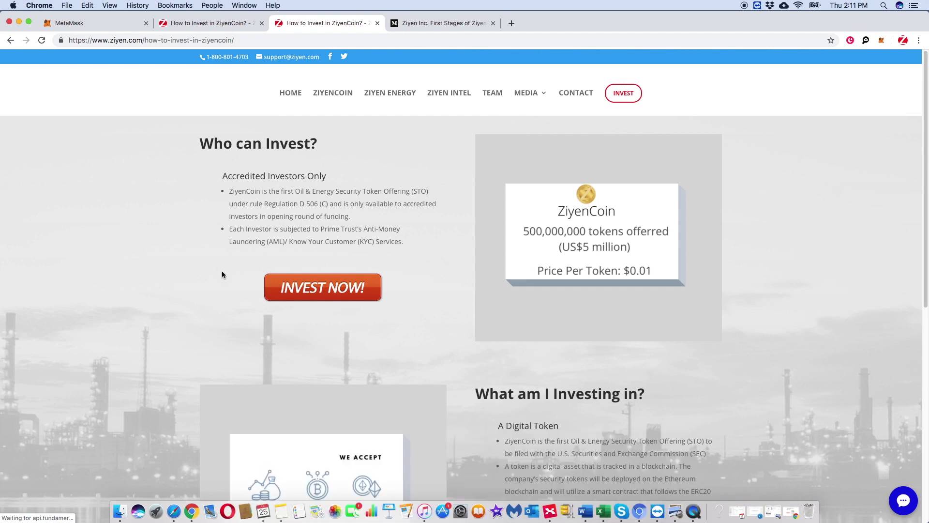
# Step: Switch to the MetaMask tab showing metamask.io
pyautogui.click(111, 26)
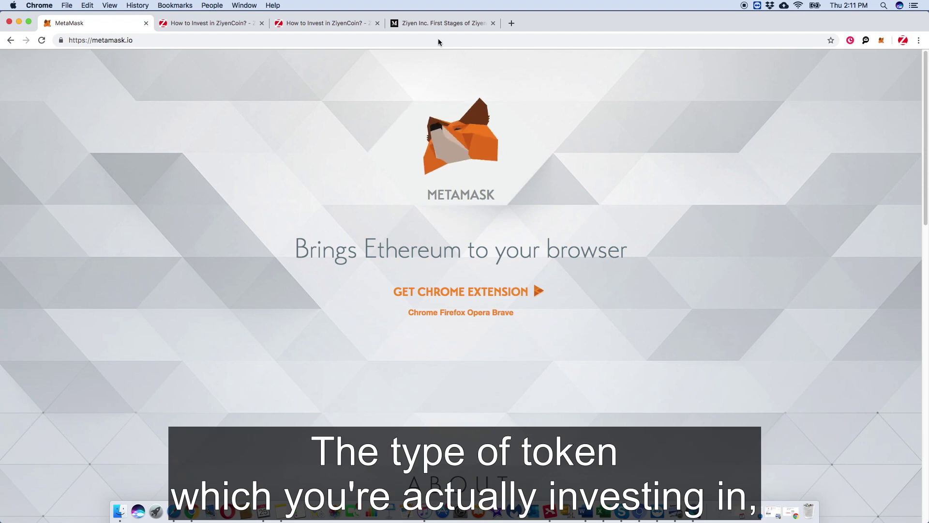
# Step: Highlight the ERC20 wallet heading in the ZiyenCoin mint article on Medium, then return to metamask.io
pyautogui.click(446, 22)
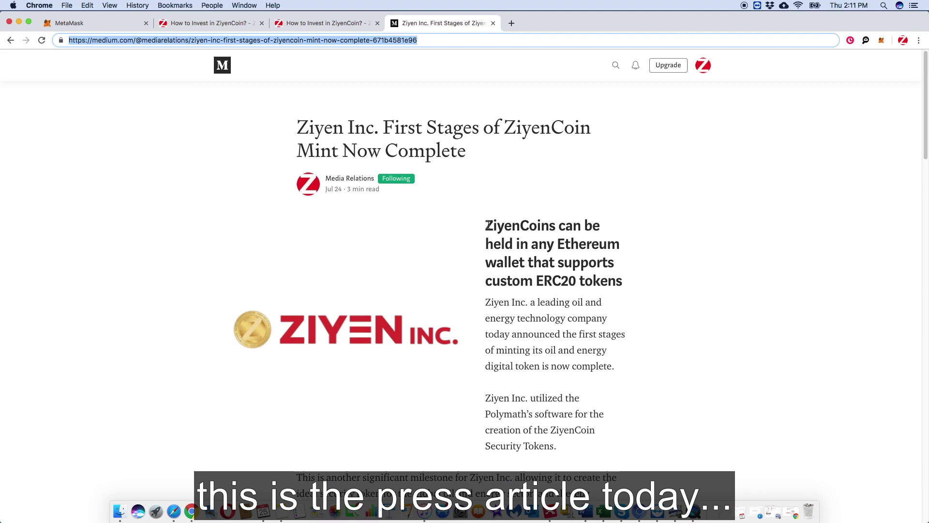
pyautogui.moveTo(486, 224); pyautogui.dragTo(626, 280)
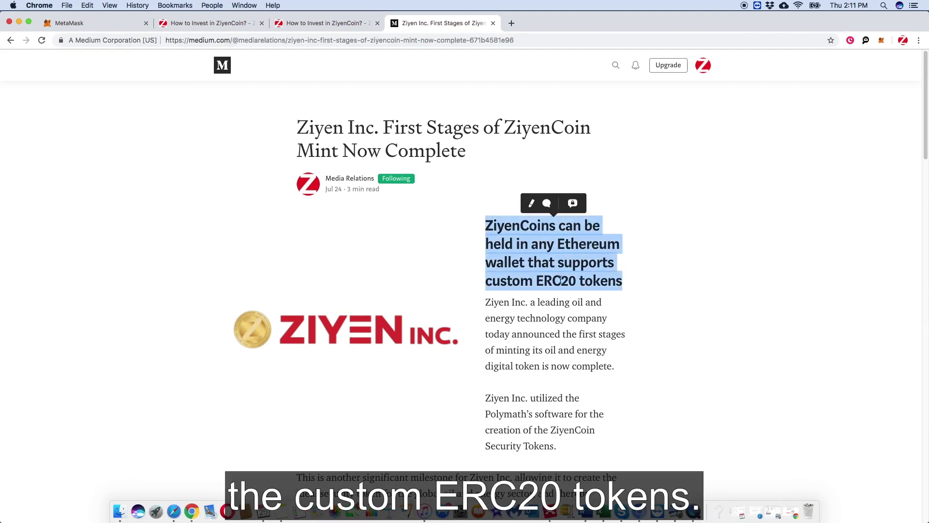
pyautogui.click(637, 286)
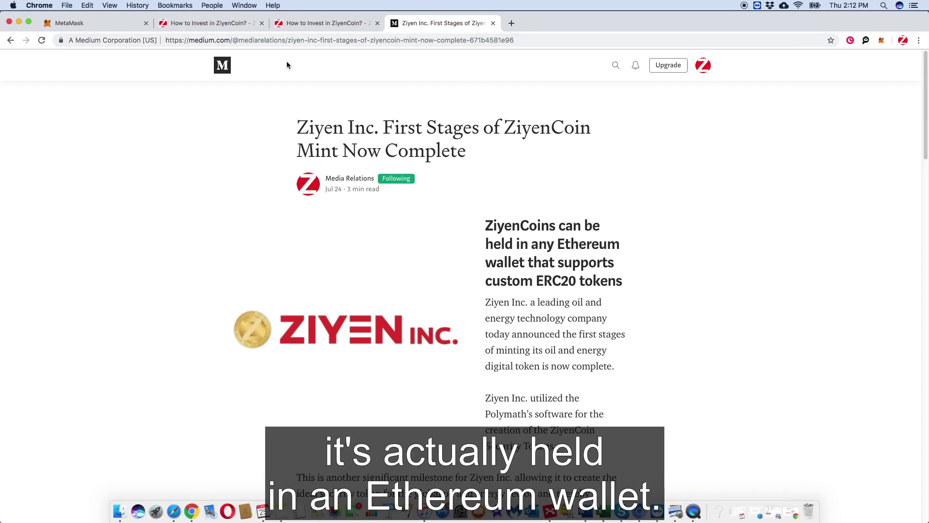
pyautogui.click(113, 26)
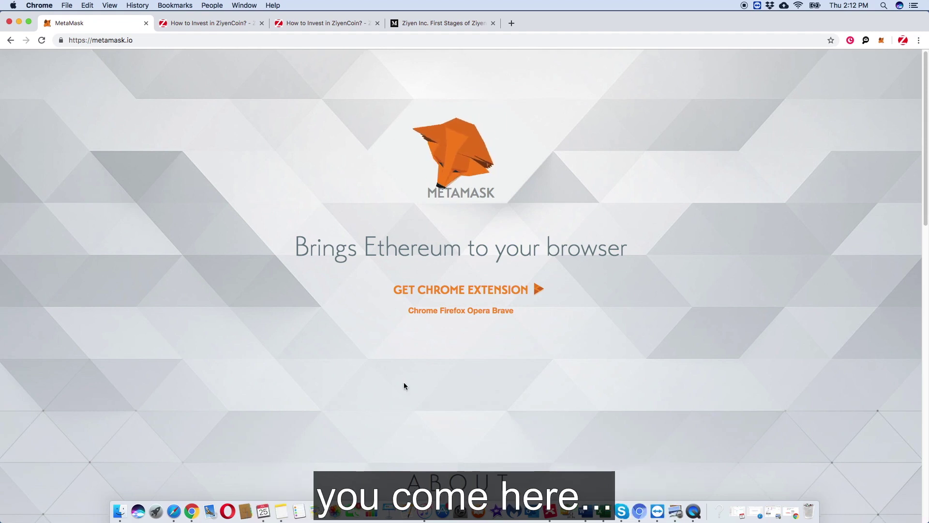
# Step: Open the MetaMask wallet over the How to Invest page, showing 0.0434 ETH
pyautogui.scroll(-5, 404, 386)
pyautogui.scroll(4, 397, 301)
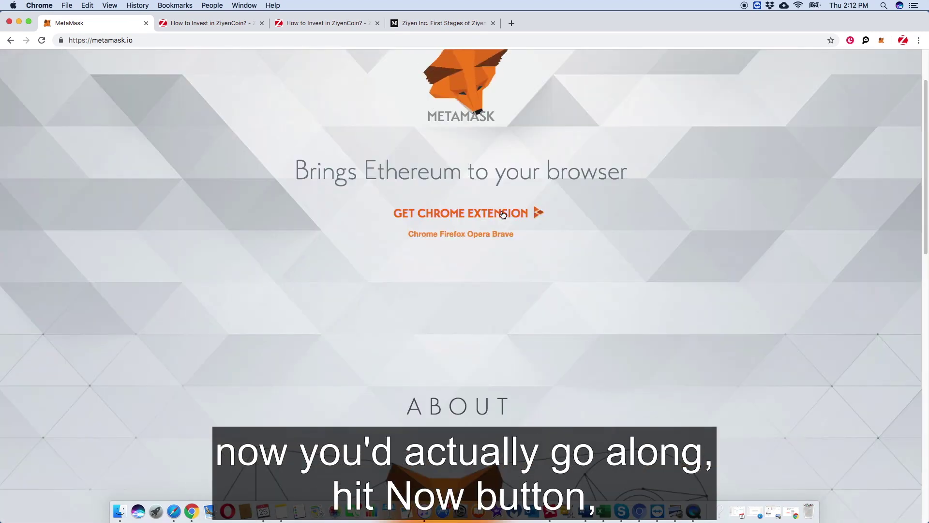
pyautogui.scroll(2, 425, 363)
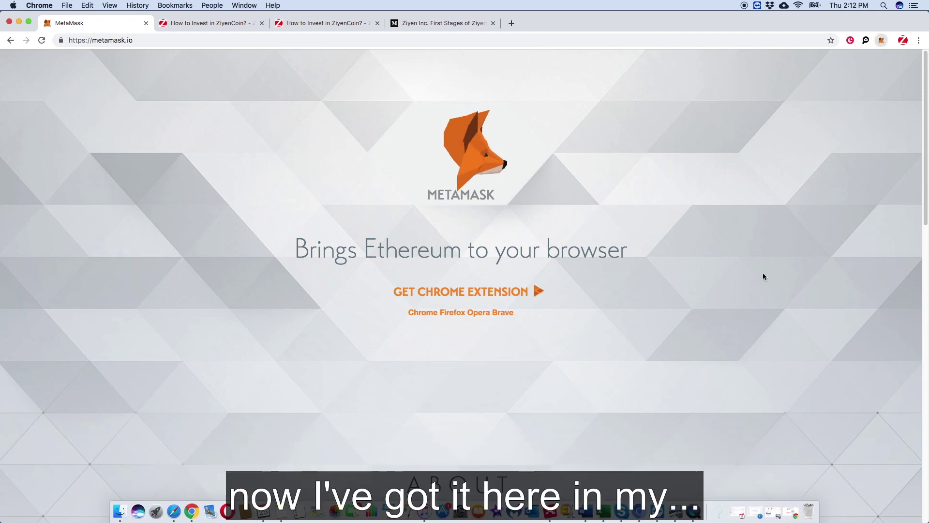
pyautogui.click(312, 23)
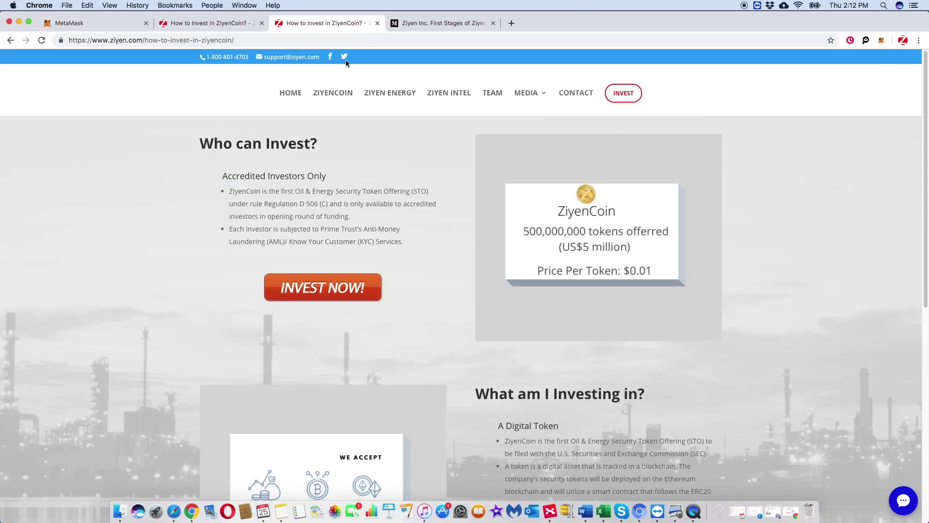
pyautogui.click(883, 41)
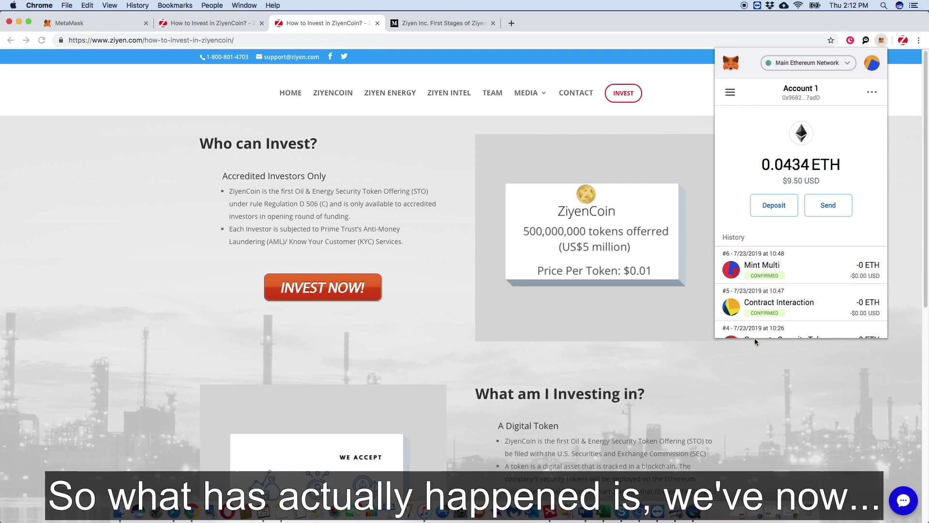
# Step: Browse the transaction history, then show Account 1's tokens: 0.0434 ETH, 0 POLY, 1000000 ZIYENCOIN
pyautogui.scroll(-5, 754, 334)
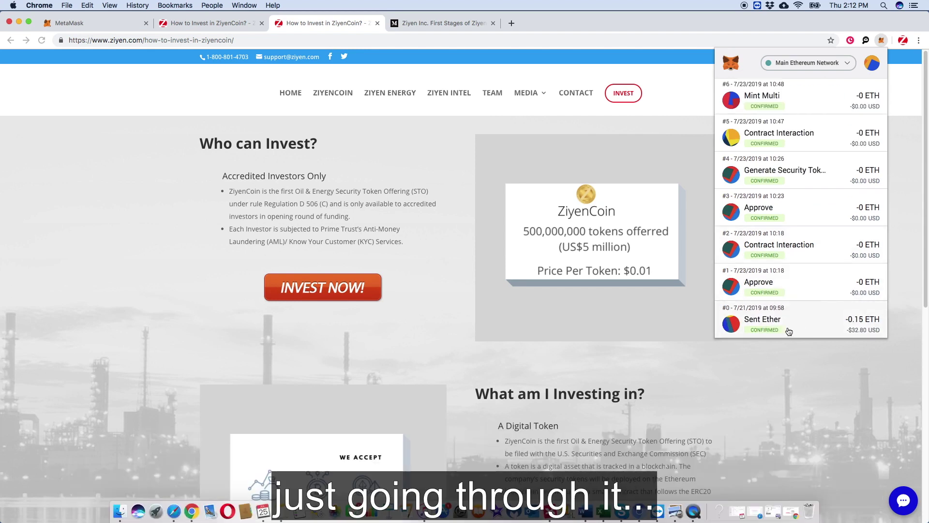
pyautogui.scroll(1, 793, 296)
pyautogui.scroll(3, 793, 296)
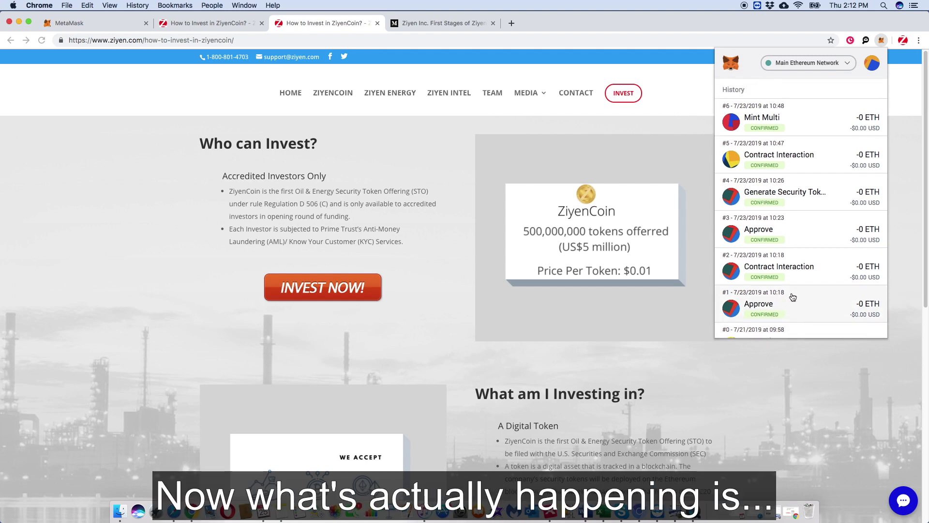
pyautogui.scroll(2, 792, 296)
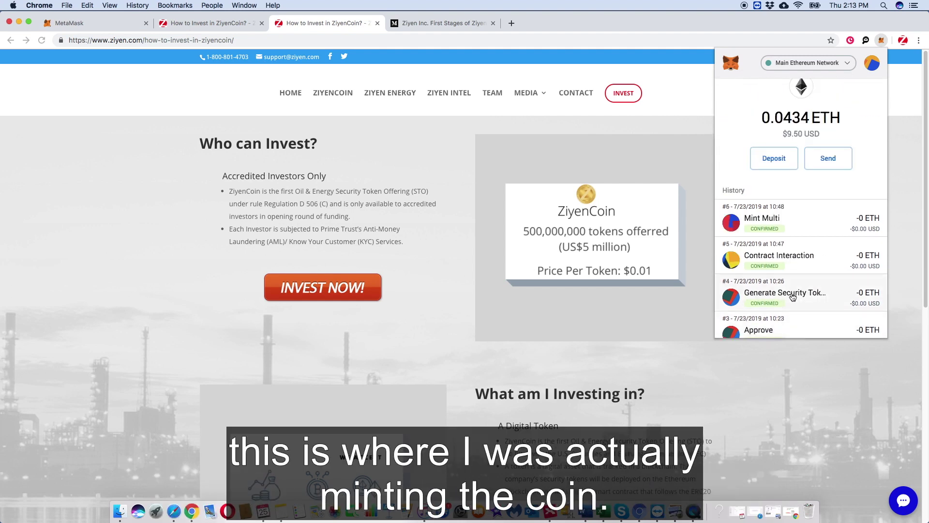
pyautogui.scroll(1, 792, 297)
pyautogui.scroll(-4, 792, 296)
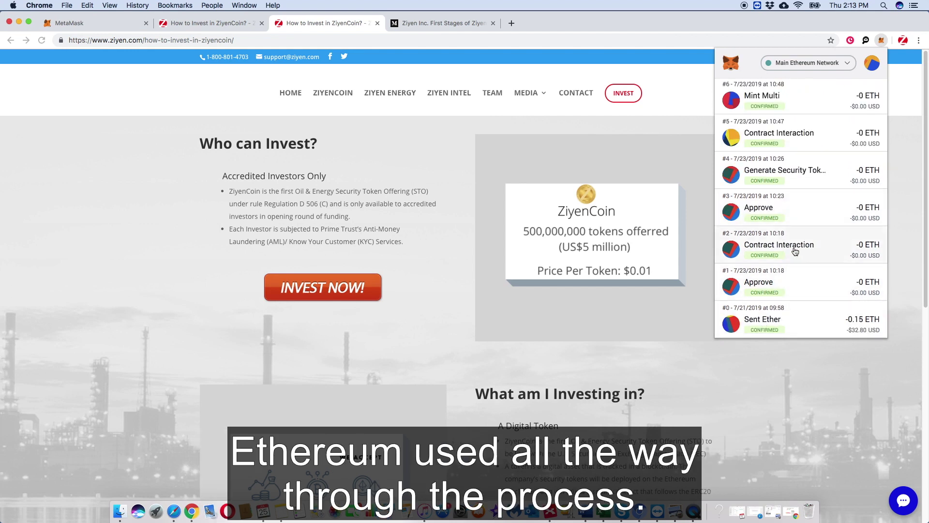
pyautogui.scroll(2, 786, 240)
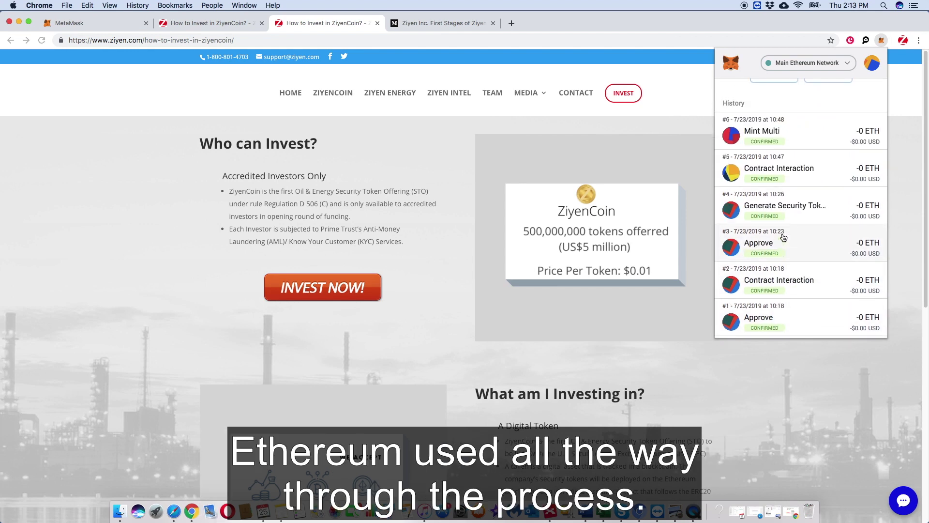
pyautogui.scroll(4, 784, 237)
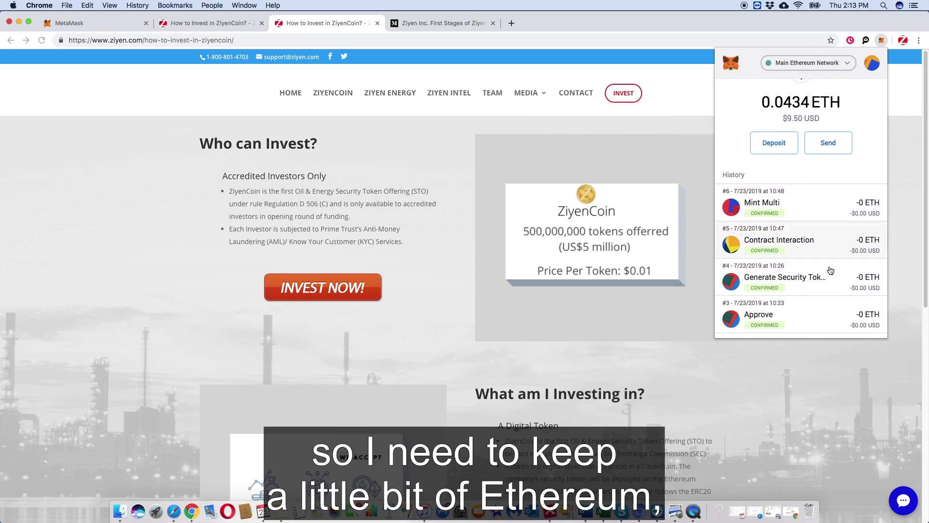
pyautogui.scroll(3, 831, 270)
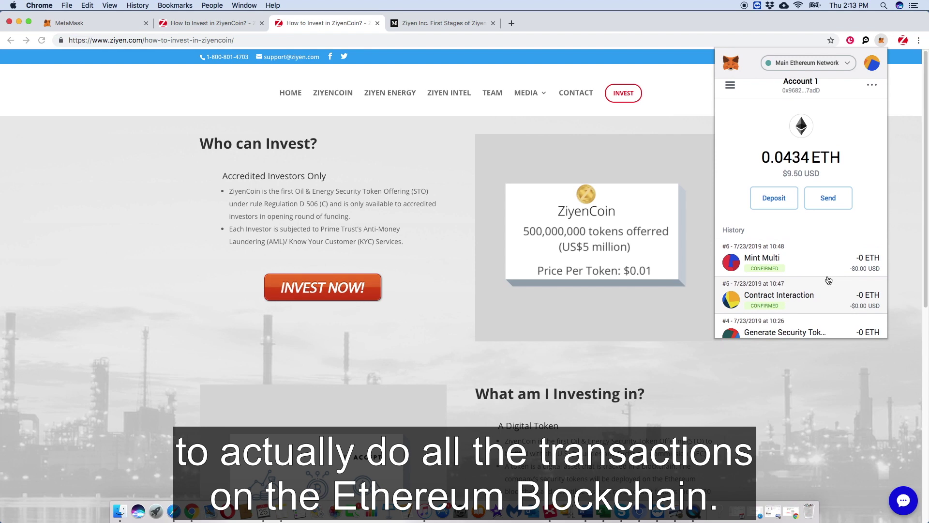
pyautogui.scroll(1, 830, 283)
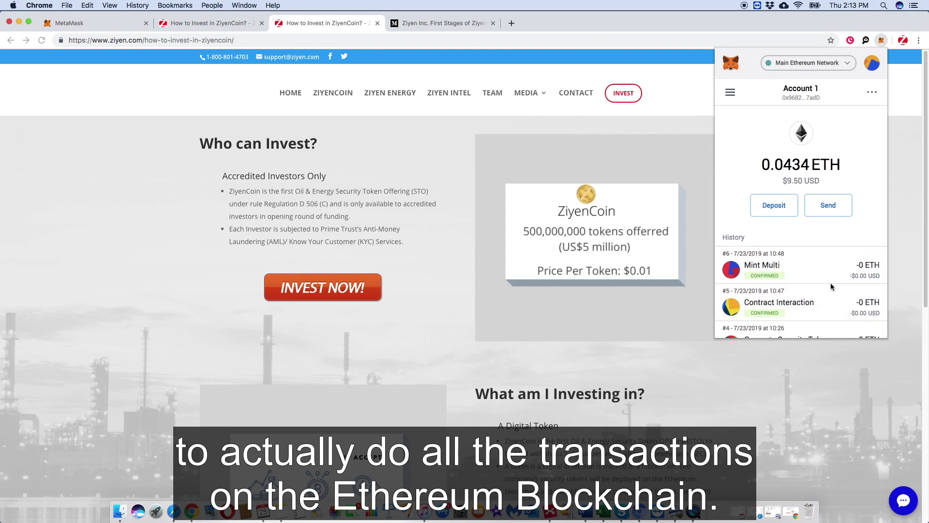
pyautogui.scroll(-4, 823, 290)
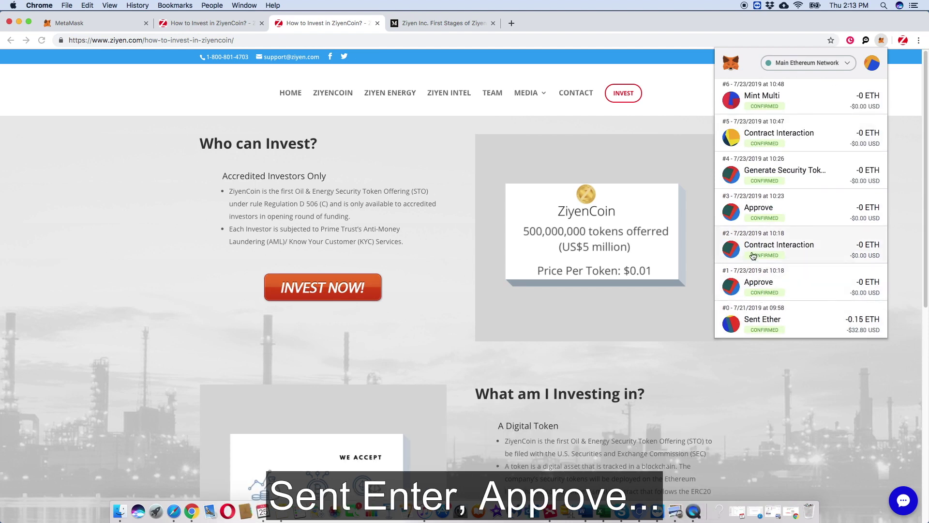
pyautogui.scroll(2, 755, 257)
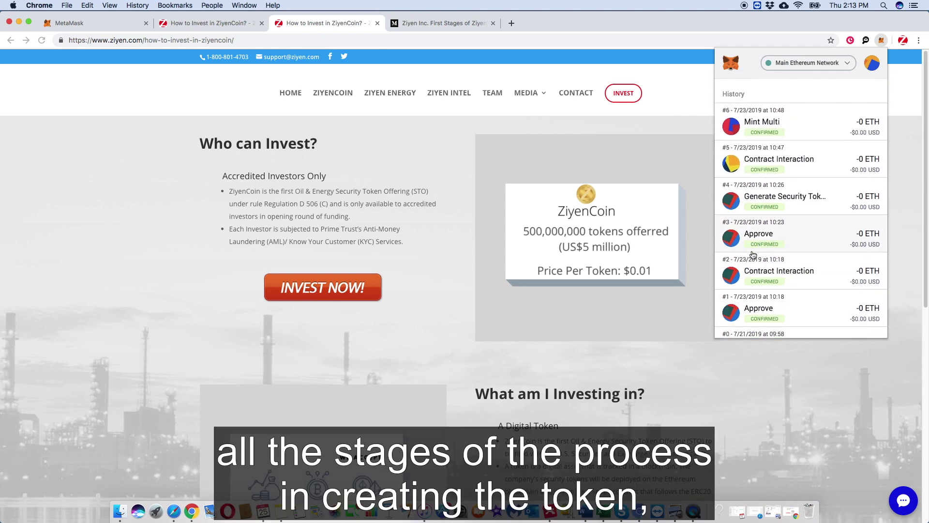
pyautogui.scroll(3, 759, 258)
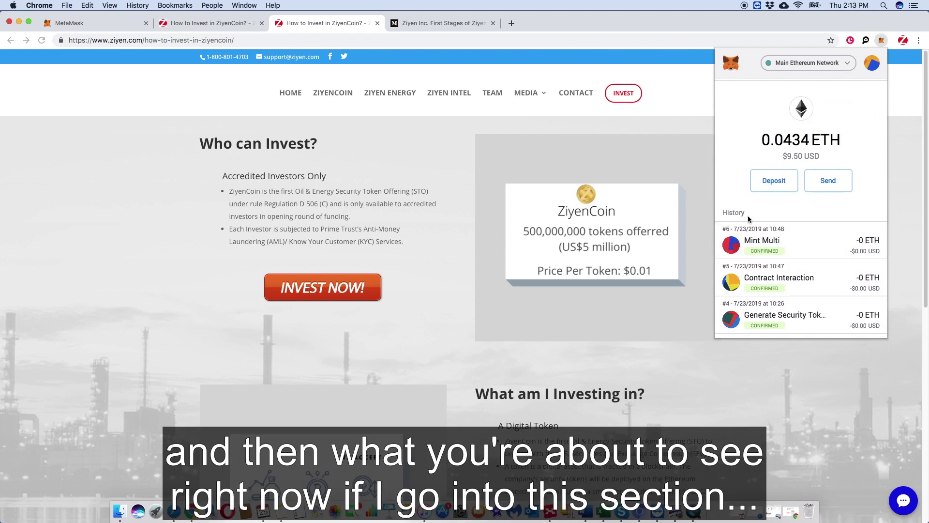
pyautogui.scroll(1, 732, 87)
pyautogui.click(730, 92)
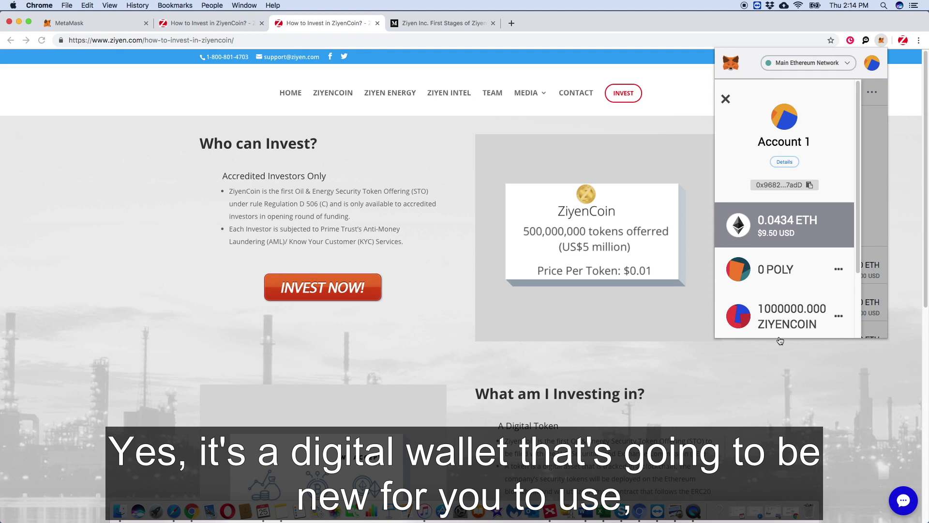
# Step: Open the ZIYENCOIN token view with its 1000000 balance and Mint Multi history
pyautogui.click(779, 328)
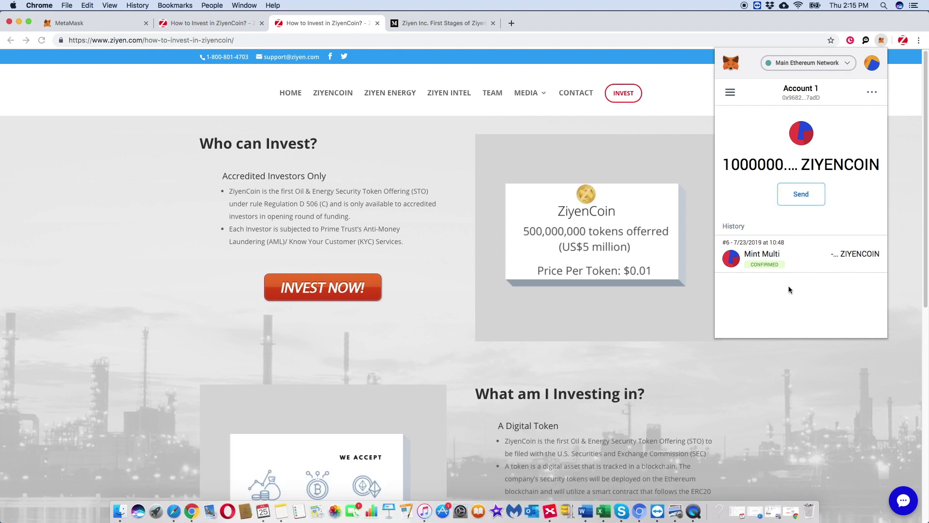
pyautogui.moveTo(882, 166); pyautogui.dragTo(721, 165)
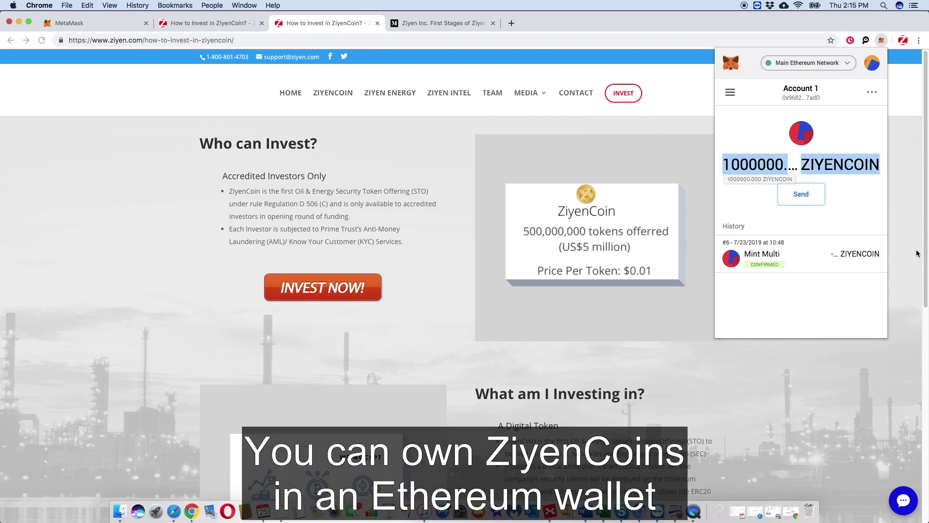
# Step: Return to Account 1's balance list: 0.0434 ETH, 0 POLY and 1000000.000 ZIYENCOIN
pyautogui.click(730, 94)
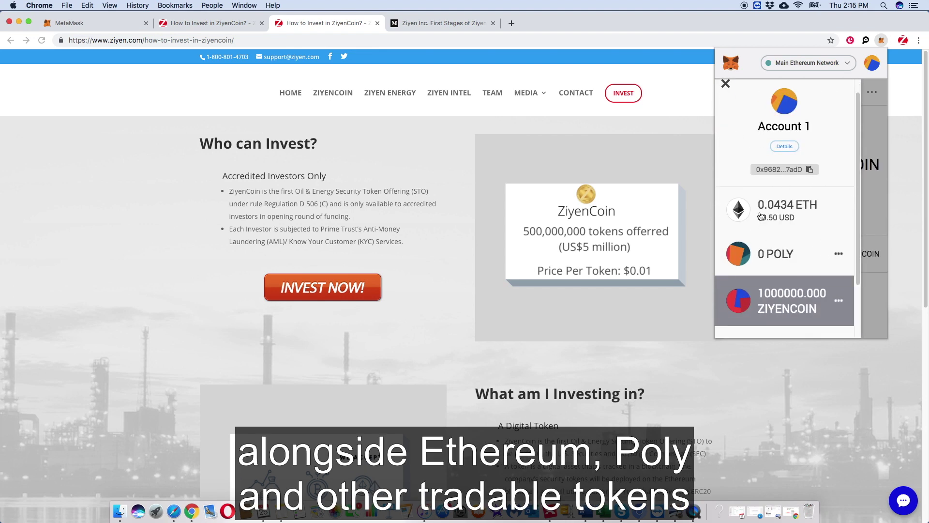
pyautogui.scroll(-4, 795, 365)
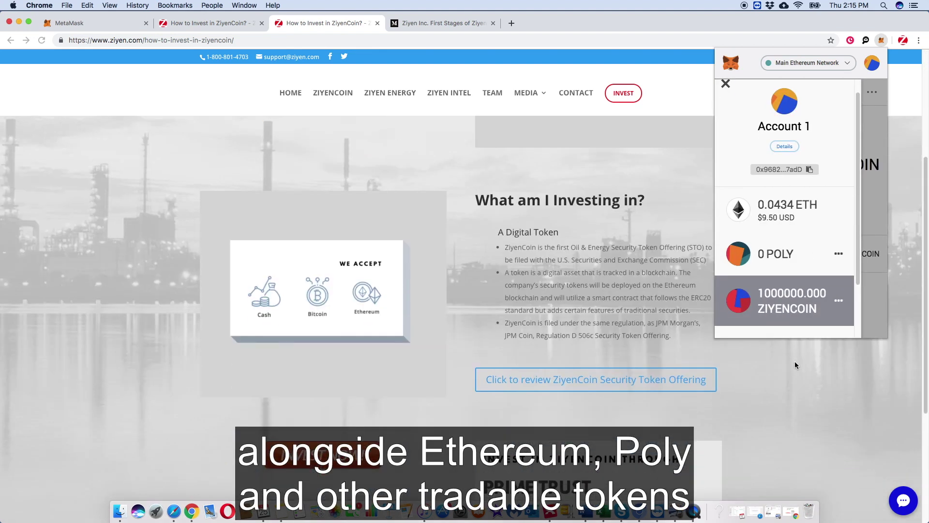
pyautogui.scroll(1, 786, 326)
pyautogui.scroll(1, 605, 345)
pyautogui.scroll(4, 605, 345)
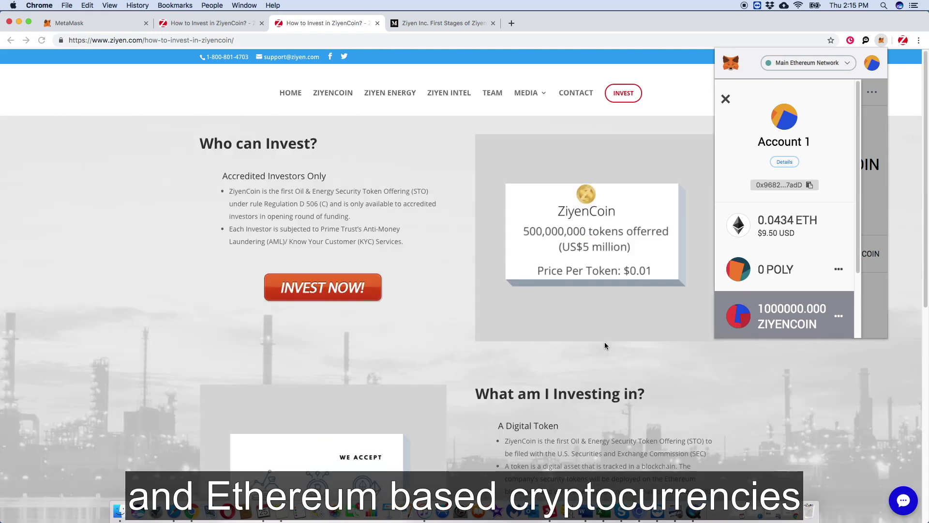
pyautogui.scroll(-3, 738, 336)
pyautogui.scroll(3, 739, 336)
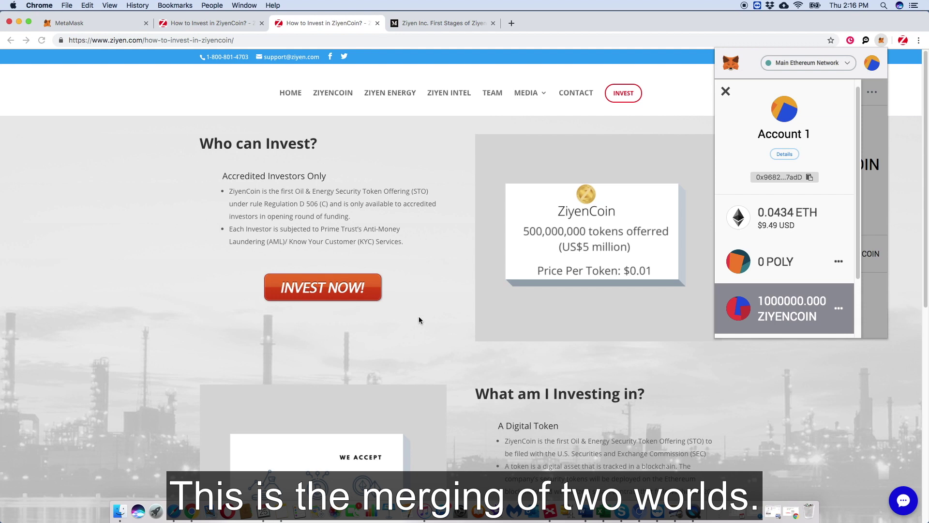
pyautogui.scroll(-6, 751, 397)
# Step: Close the wallet, reopen it to recheck the ETH, POLY and ZIYENCOIN balances, then close it again
pyautogui.scroll(4, 751, 401)
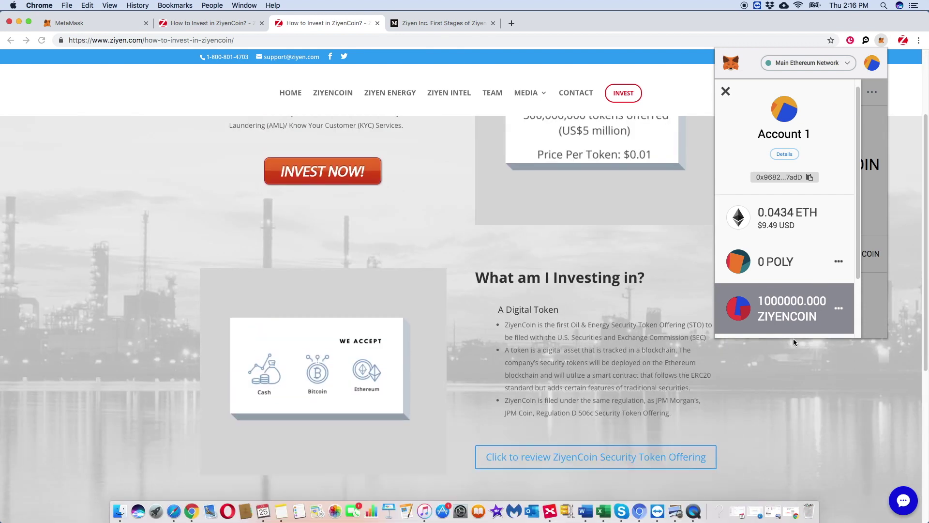
pyautogui.click(763, 385)
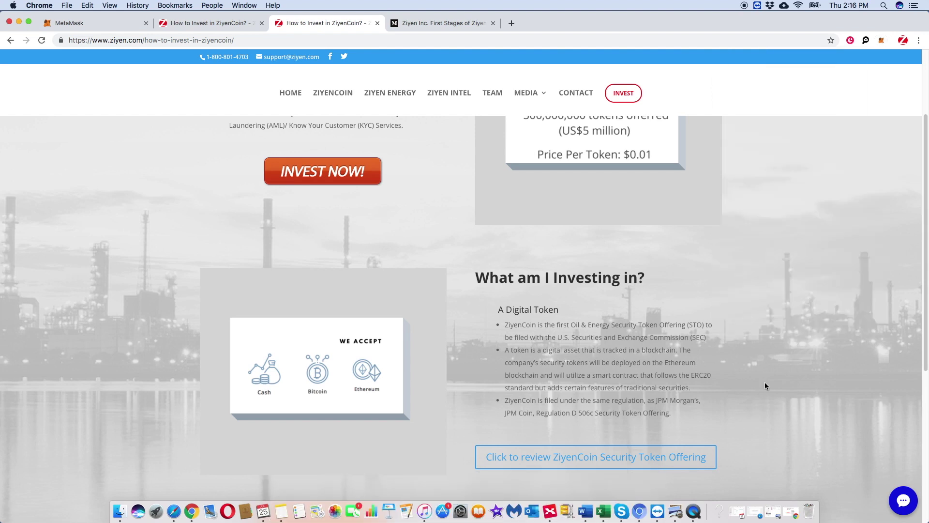
pyautogui.click(882, 41)
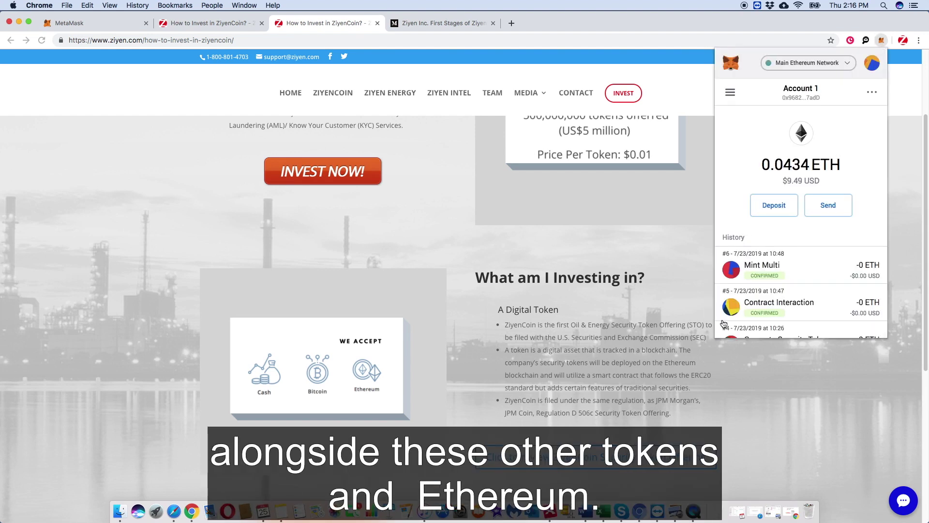
pyautogui.click(730, 93)
pyautogui.click(781, 372)
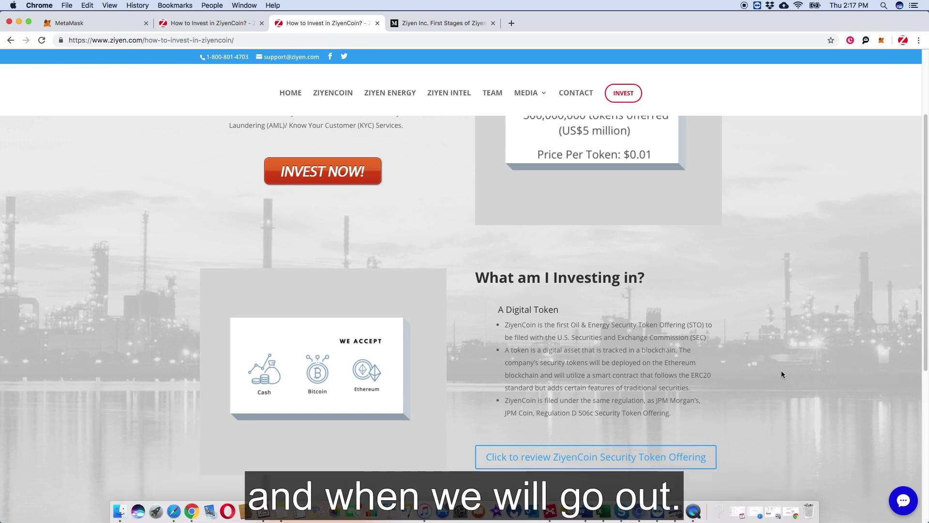
pyautogui.scroll(3, 762, 353)
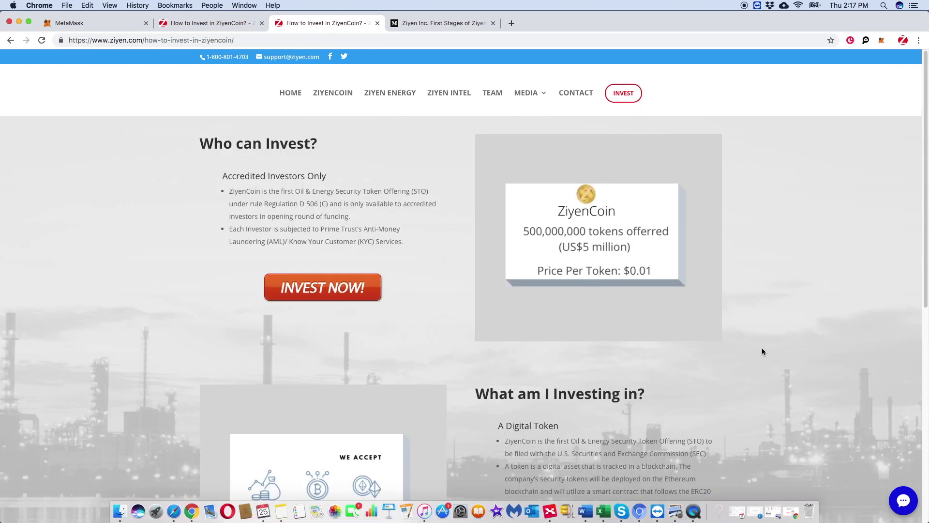